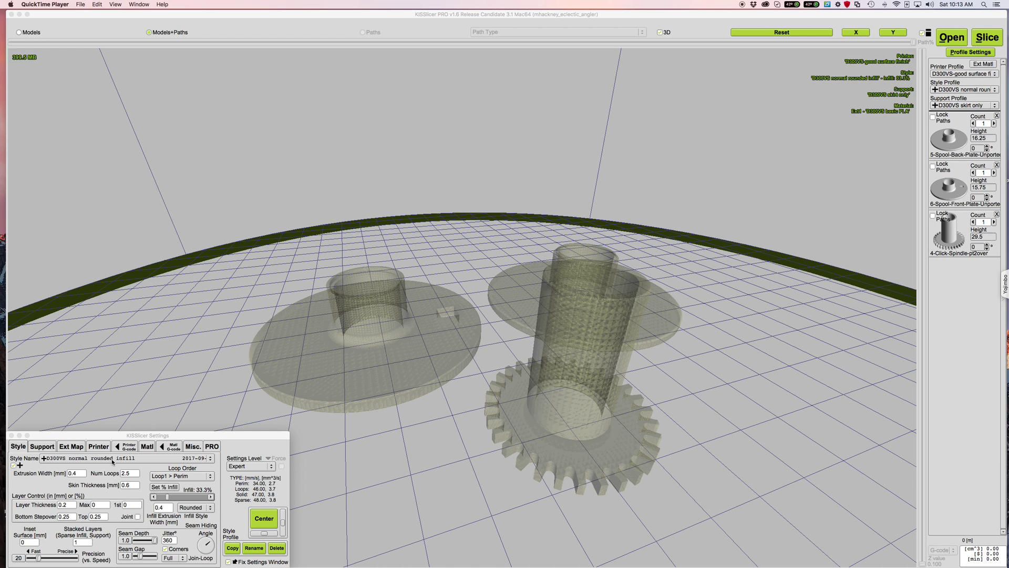
Step: Slice both spool plates and the gear spindle with the D300VS normal rounded infill style
left_click(984, 38)
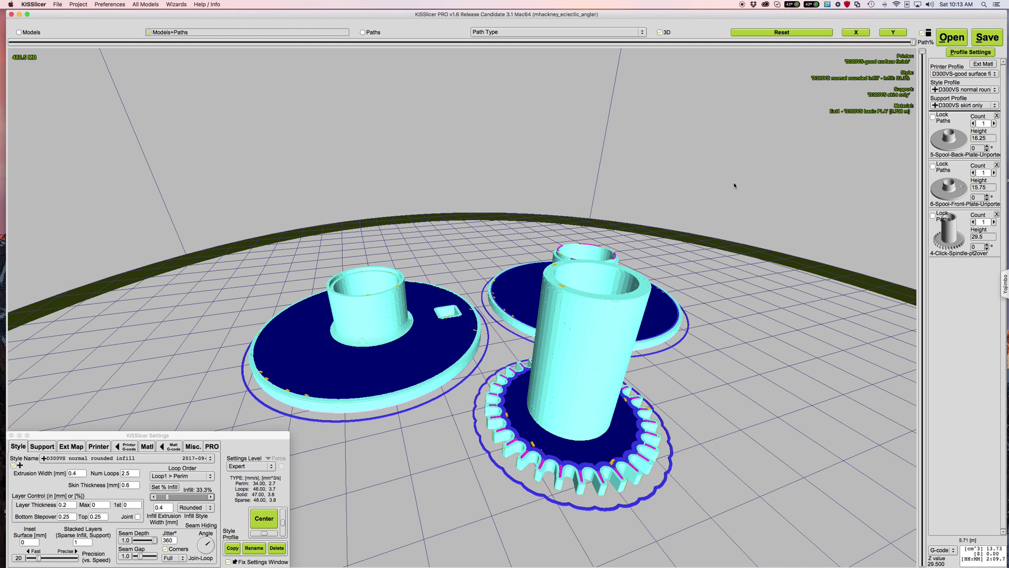
Step: Lock the back and front spool plates' sliced paths and bring up the style profiles list
left_click(934, 119)
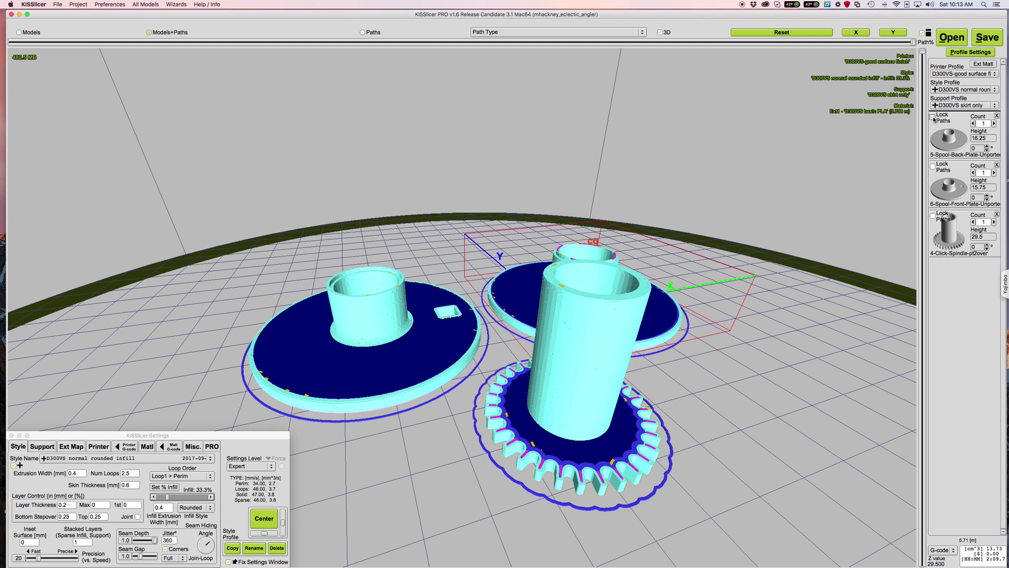
left_click(933, 167)
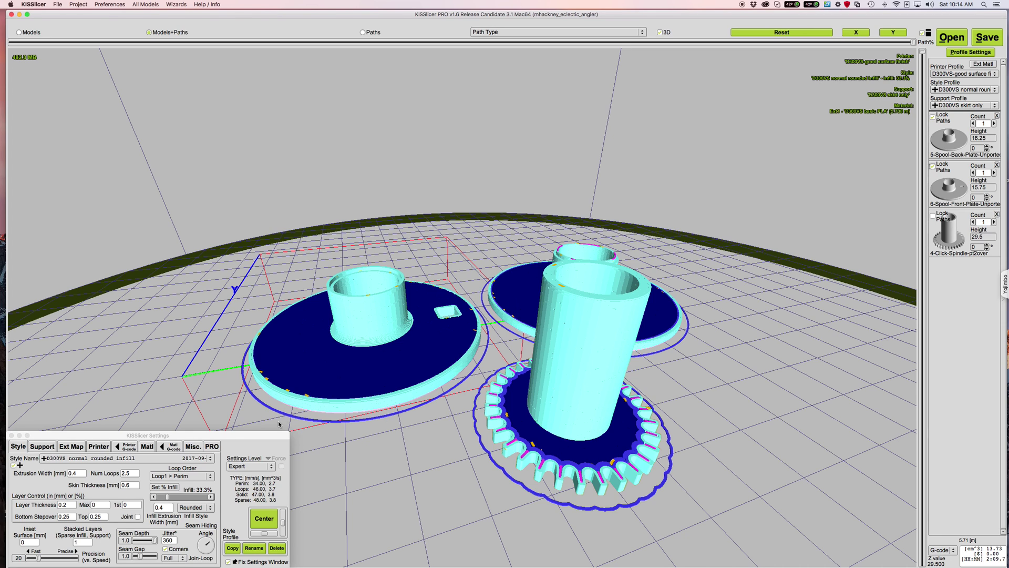
left_click(139, 459)
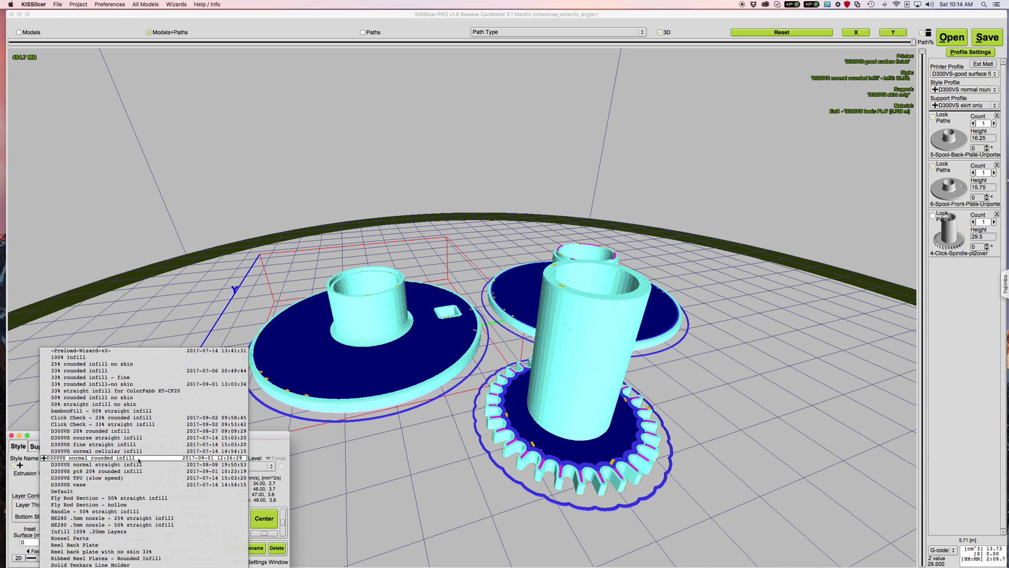
Step: Re-slice the gear spindle with the 'Click Check - 33% rounded infill' style at 0.15 mm layers
left_click(132, 417)
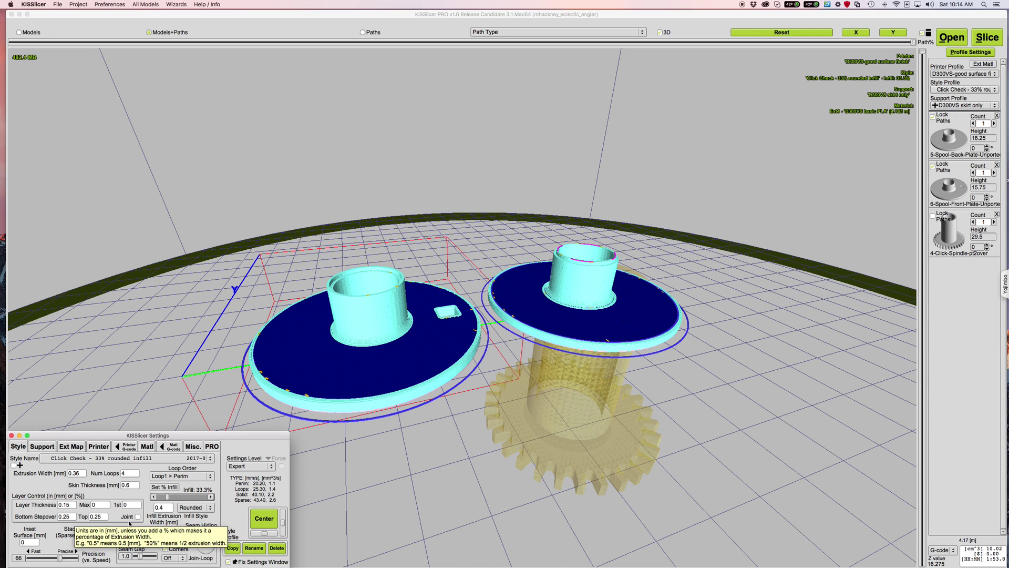
left_click(987, 37)
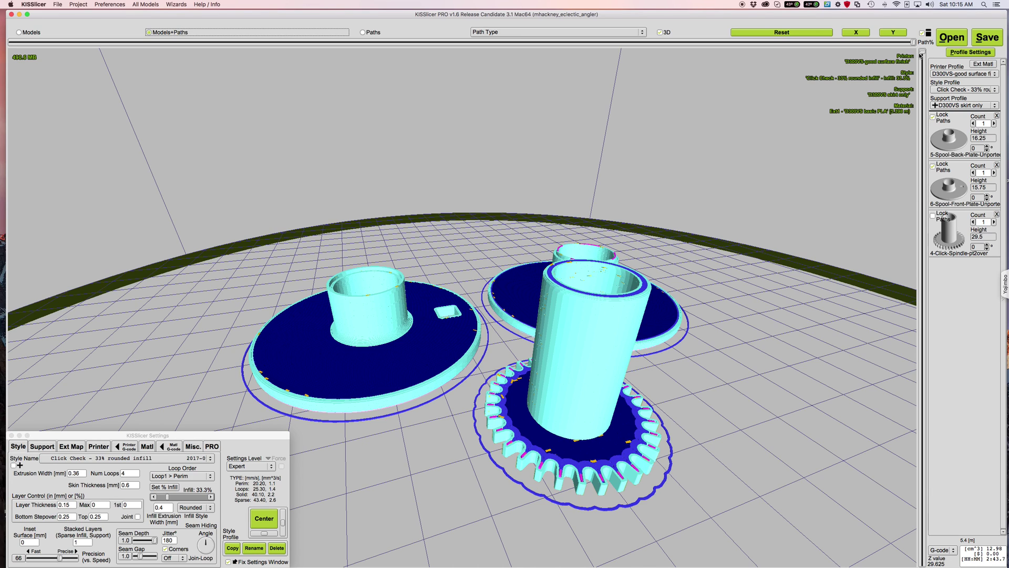
Step: Step the layer preview from the bottom up to about 1 mm, where the plates show lattice infill
left_click_drag(921, 56, 918, 563)
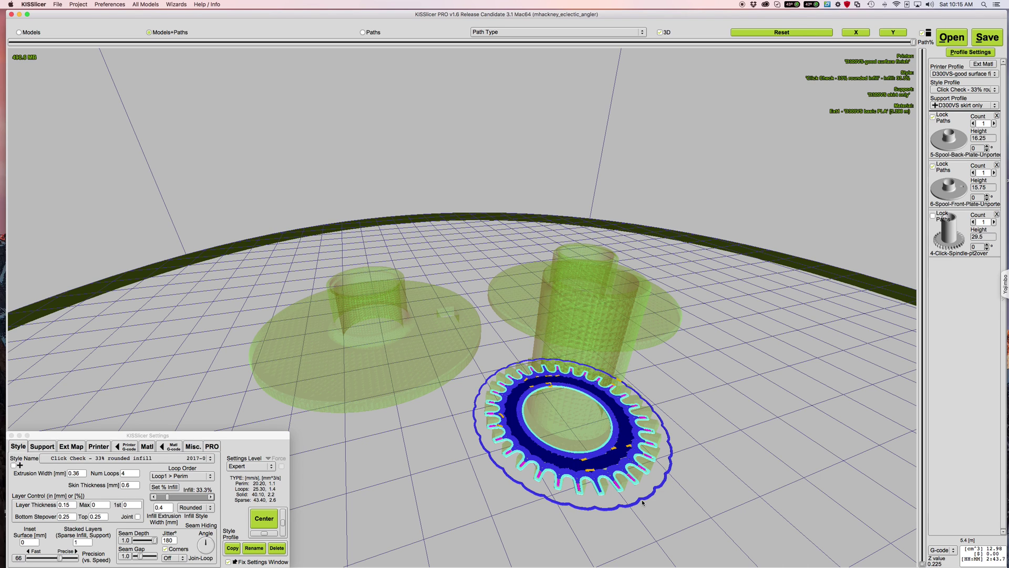
key("Up")
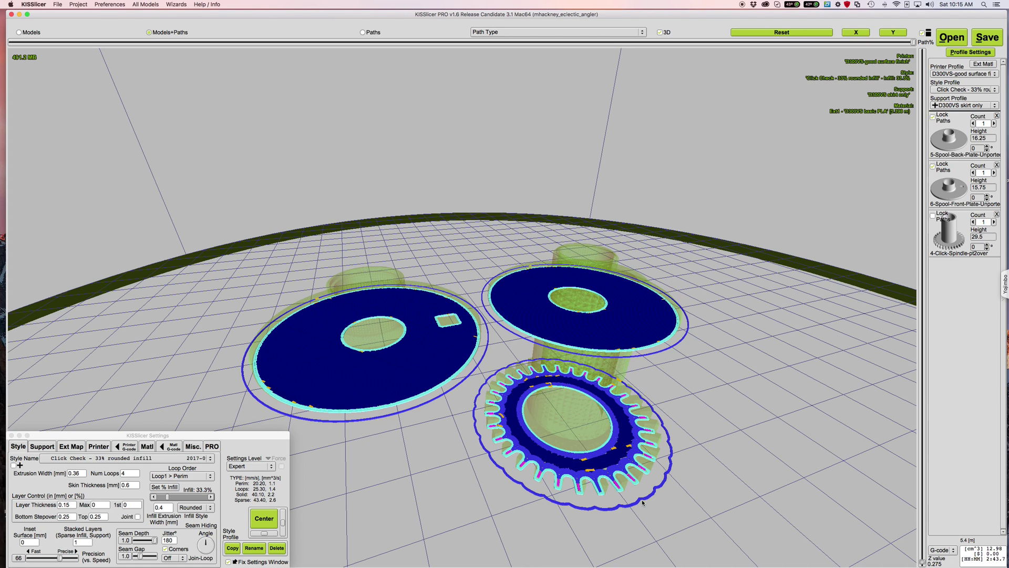
key("Up")
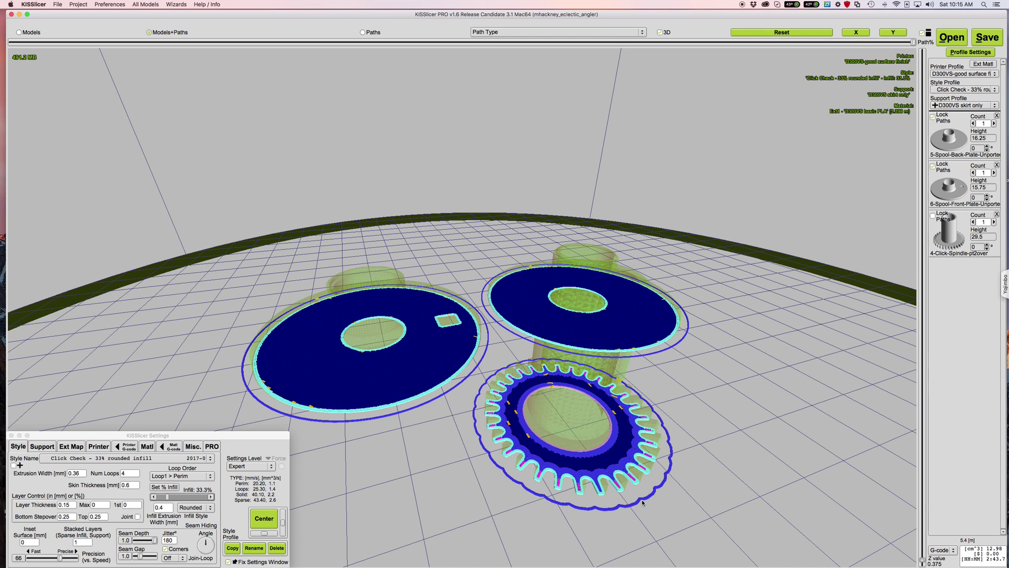
key("Up")
key("Up")
key("Up")
key("Up")
key("Up")
key("Up")
key("Up")
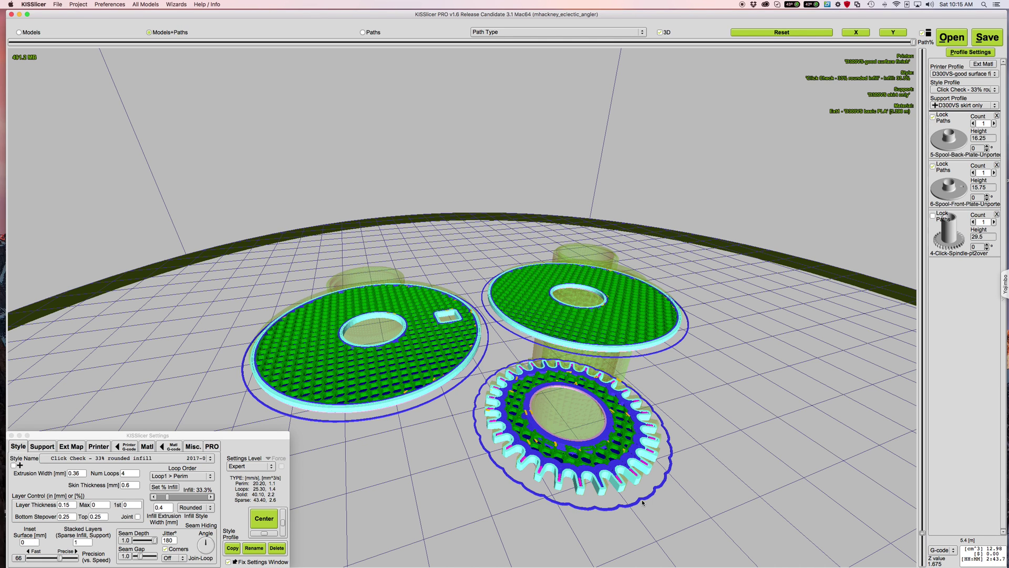
key("Down")
key("Down")
key("Down")
key("Down")
key("Down")
key("Down")
key("Down")
key("Down")
key("Down")
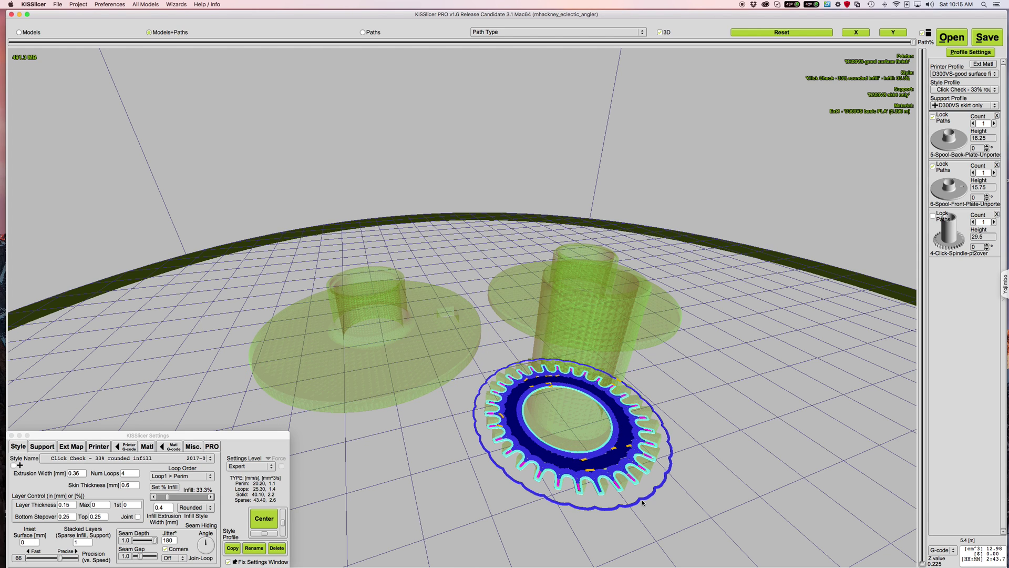
key("Up")
key("Up")
key("Up")
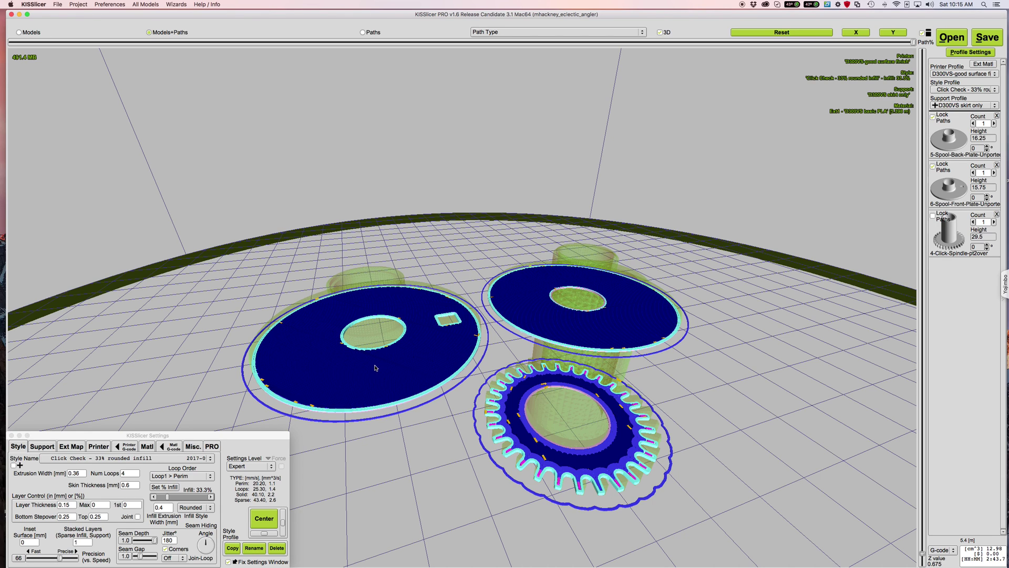
key("Up")
key("Up")
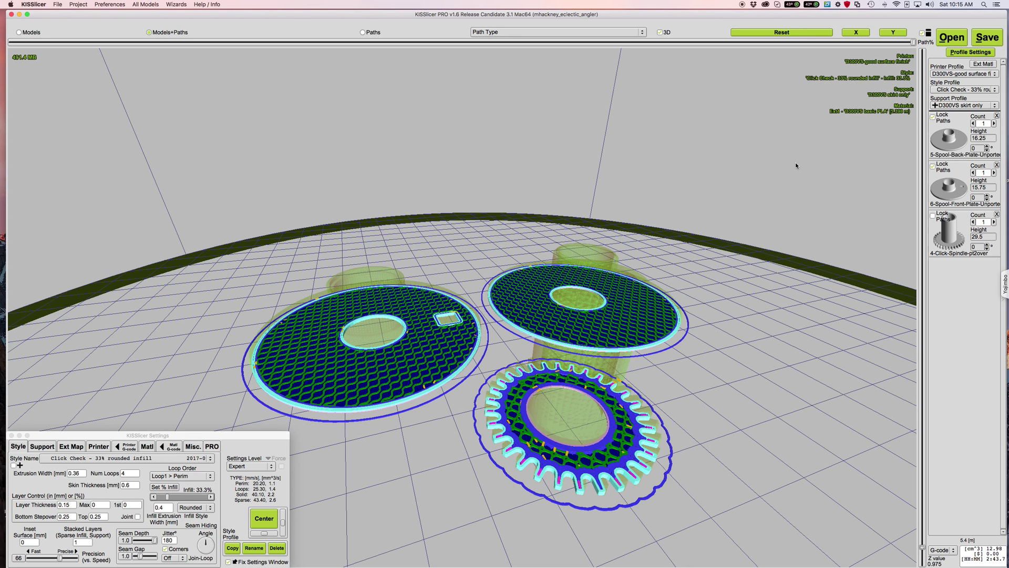
Step: Unlock the front and back spool plates, lock the spindle's paths, and show the style profiles
left_click(933, 166)
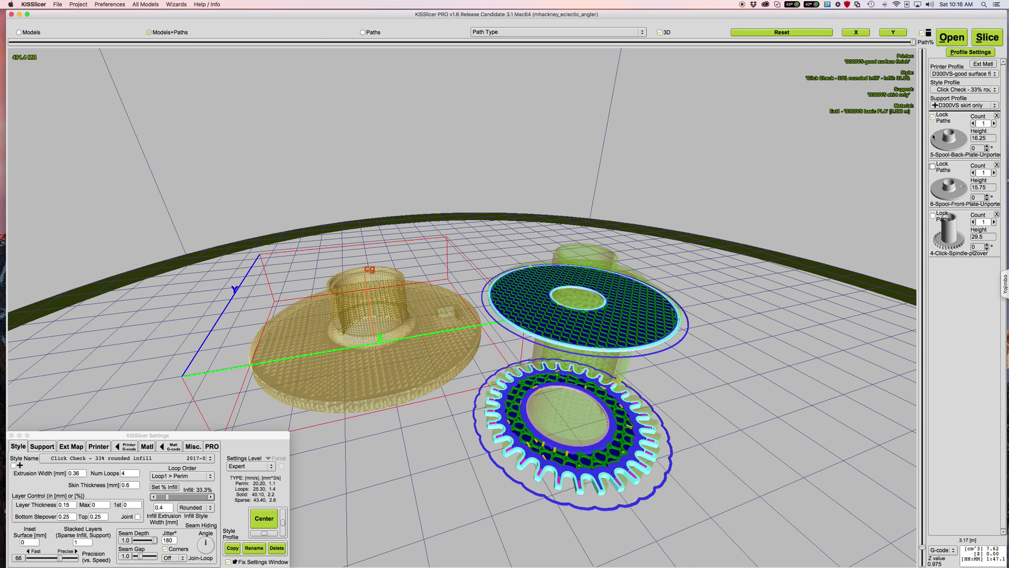
left_click(933, 117)
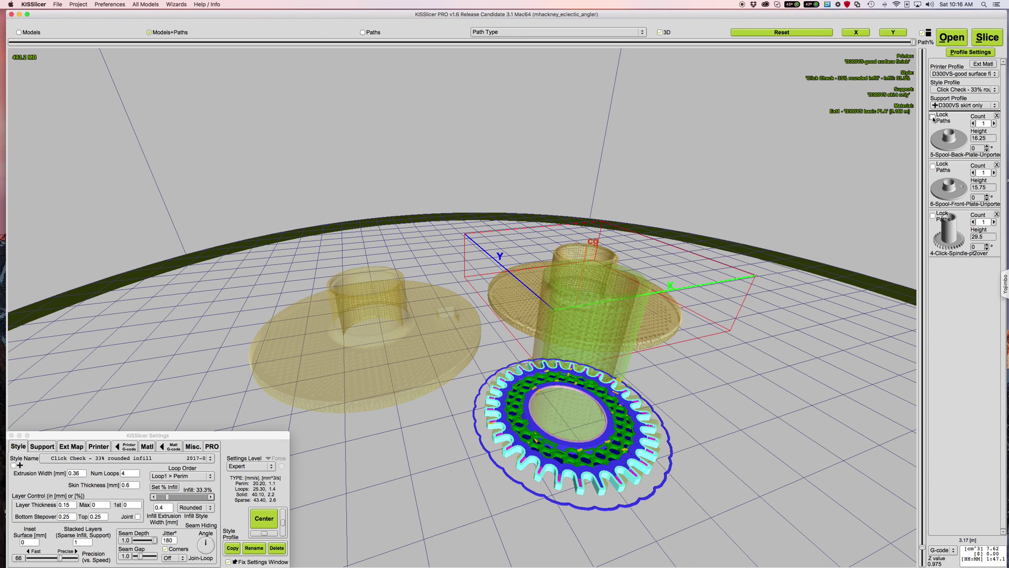
left_click(933, 216)
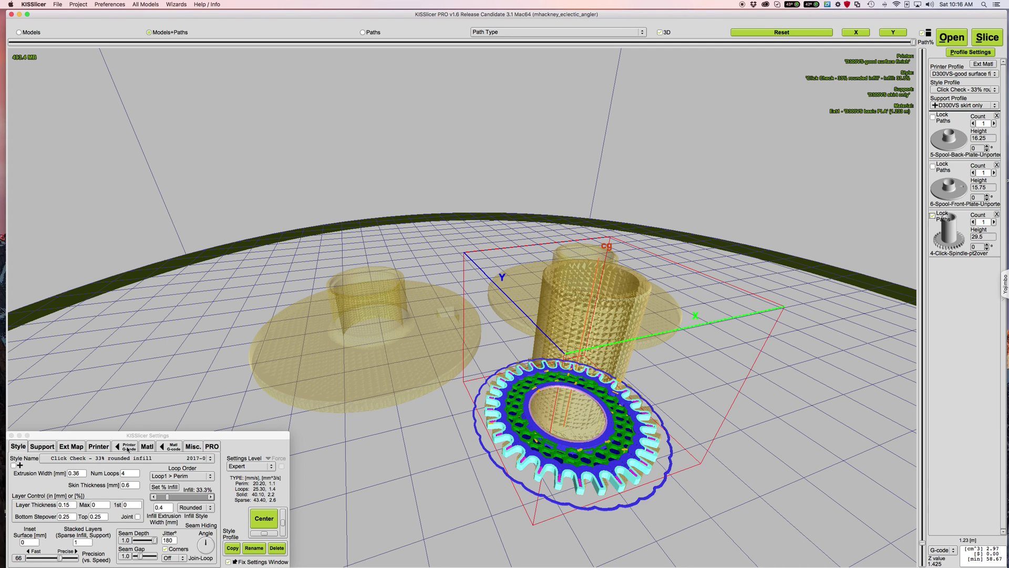
left_click(89, 459)
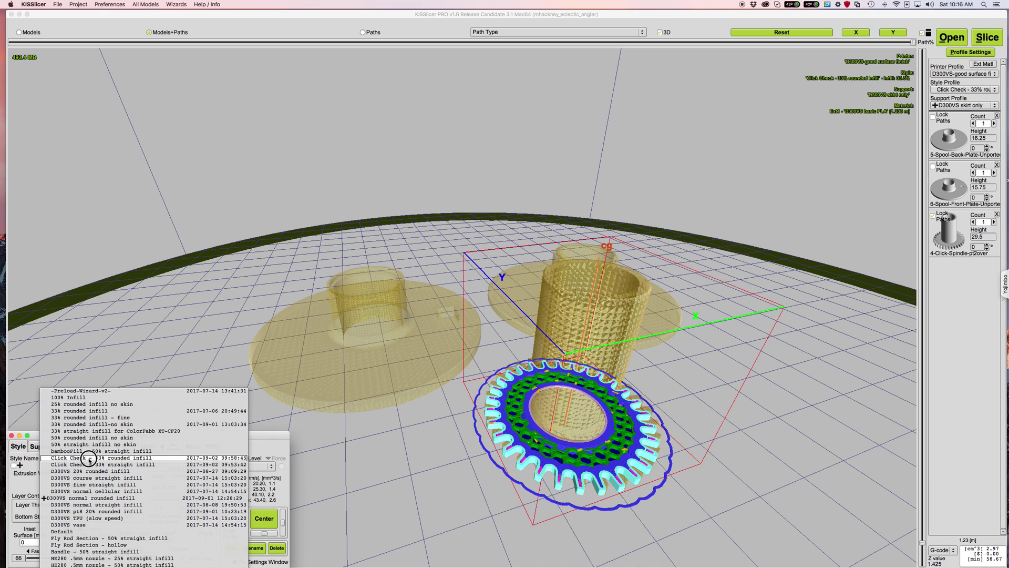
Step: Re-slice the spool plates with '33% rounded infill-no skin' and preview the first layer
left_click(109, 423)
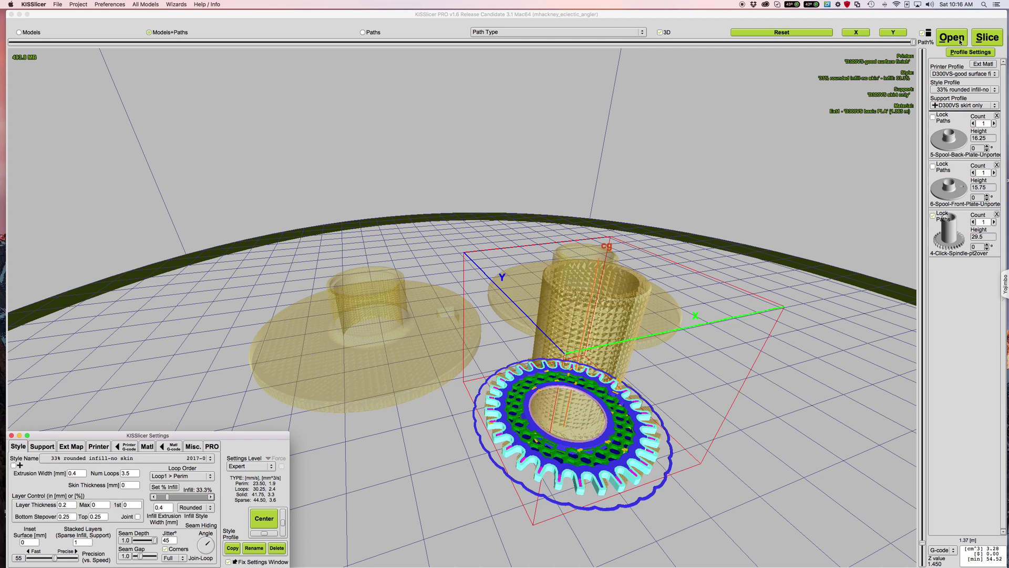
left_click(988, 38)
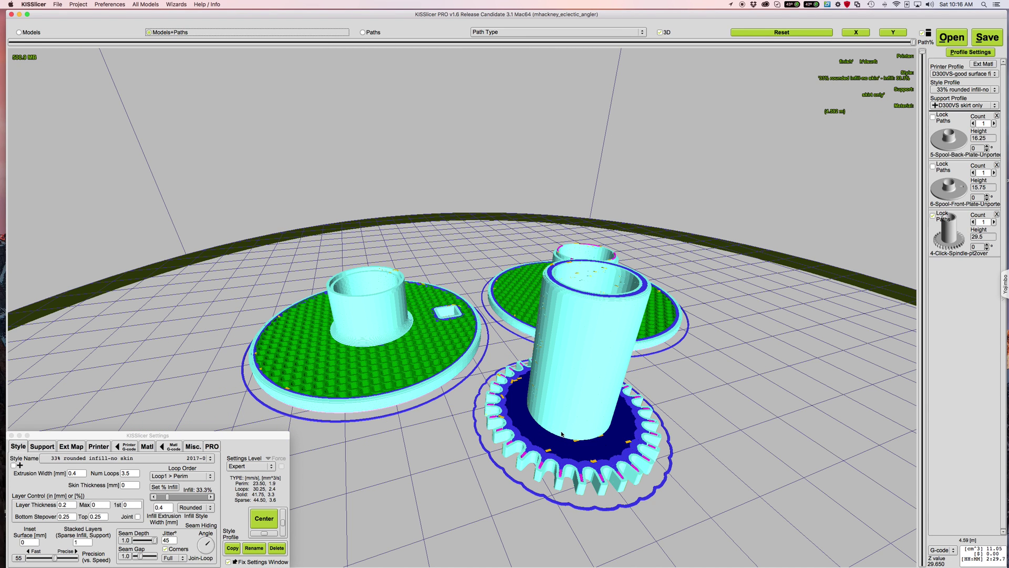
left_click_drag(922, 51, 918, 563)
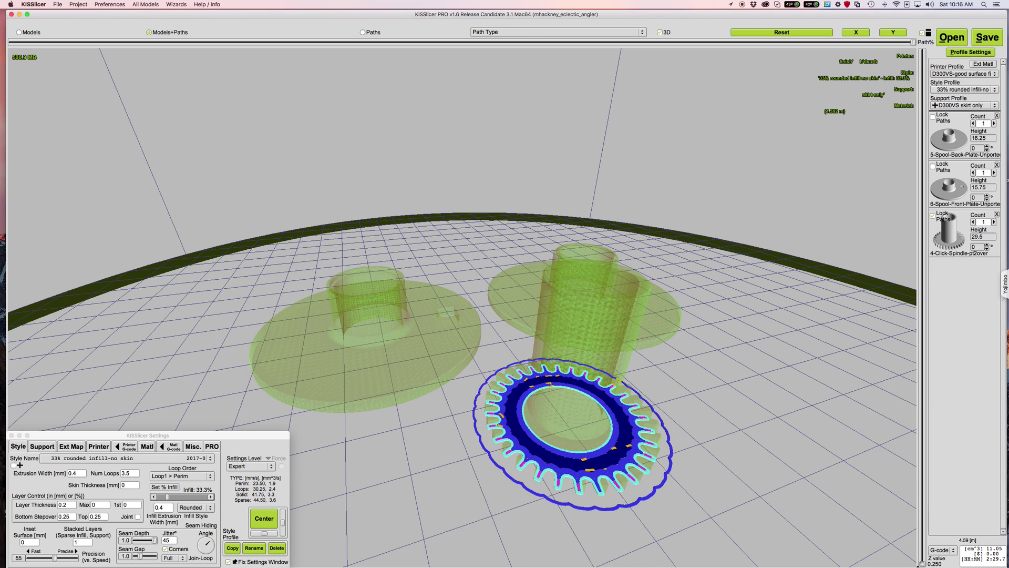
key("Up")
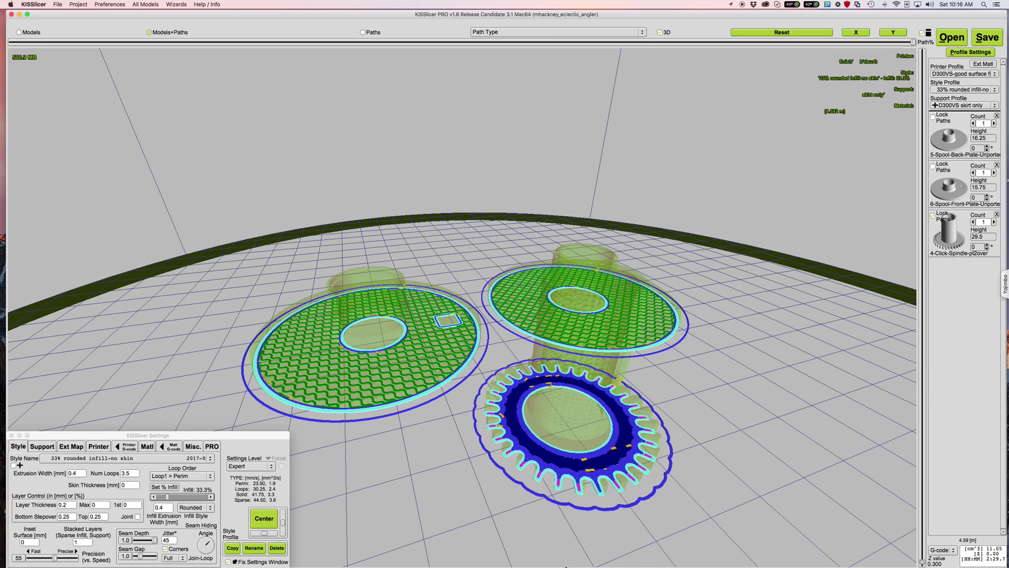
key("Up")
key("Up")
key("Up")
key("Up")
key("Up")
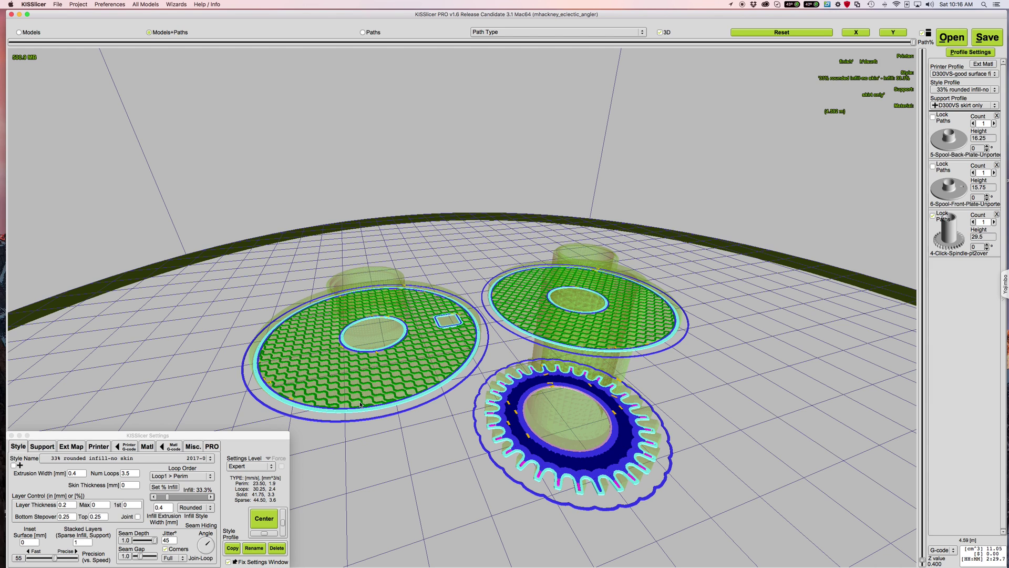
key("Up")
key("Up")
key("Up")
key("Up")
key("Up")
key("Up")
key("Up")
key("Up")
key("Up")
key("Up")
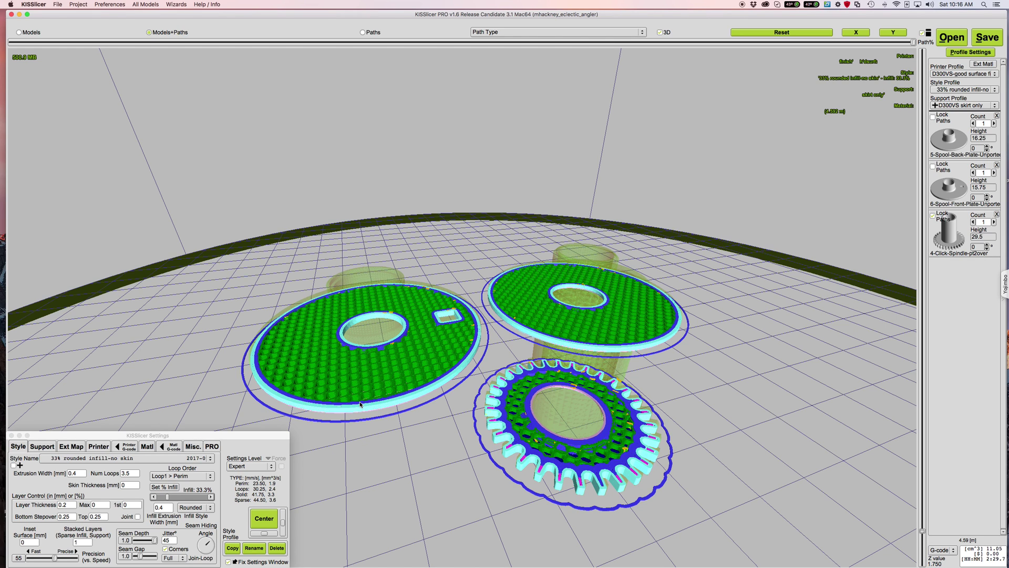
key("Up")
key("Up")
key("Up")
key("Up")
key("Up")
key("Up")
key("Up")
key("Up")
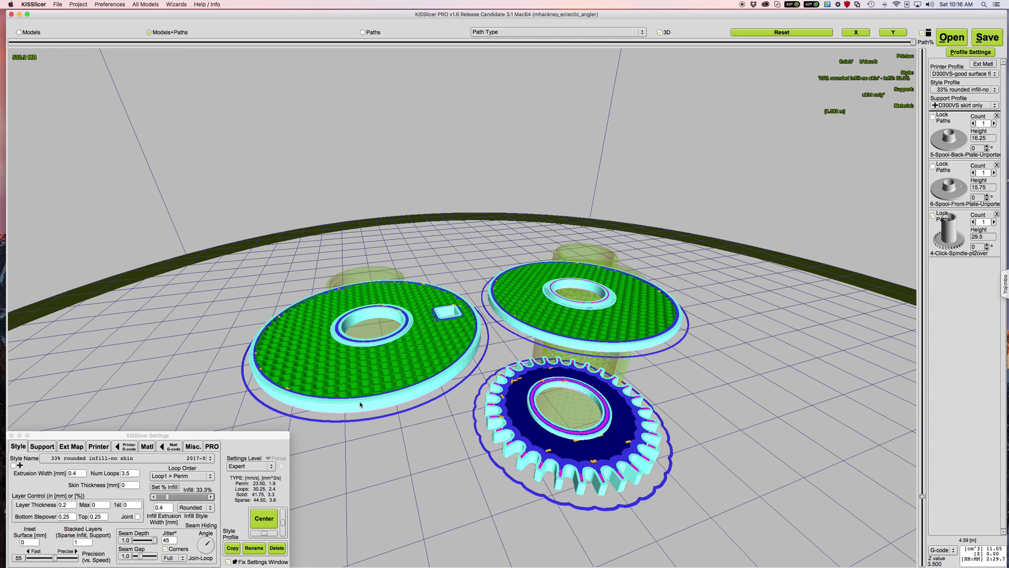
key("Up")
key("Up")
key("Up")
key("Up")
key("Up")
key("Up")
key("Up")
key("Up")
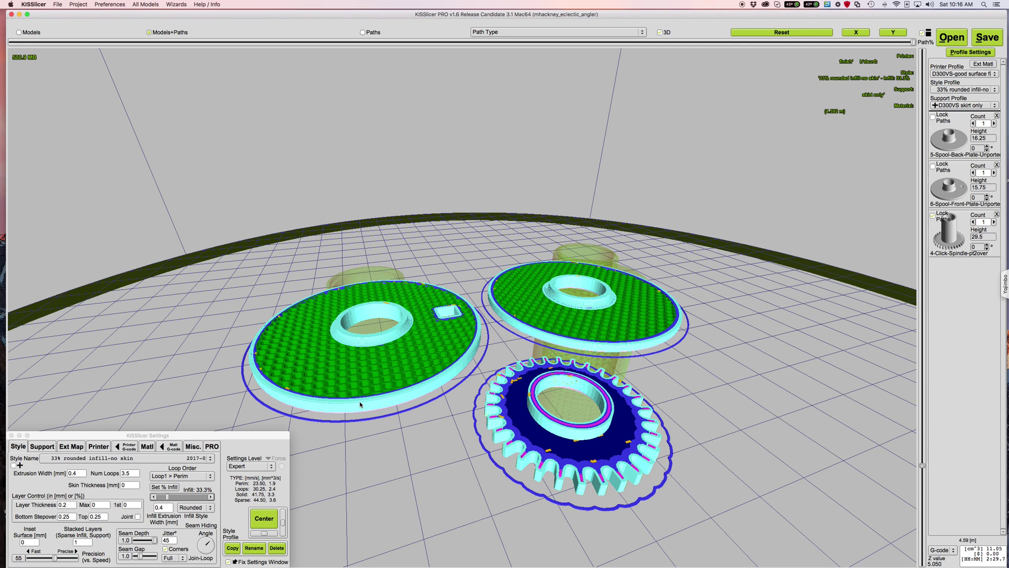
key("Up")
key("Up")
key("Up")
key("Up")
key("Up")
key("Up")
key("Up")
key("Up")
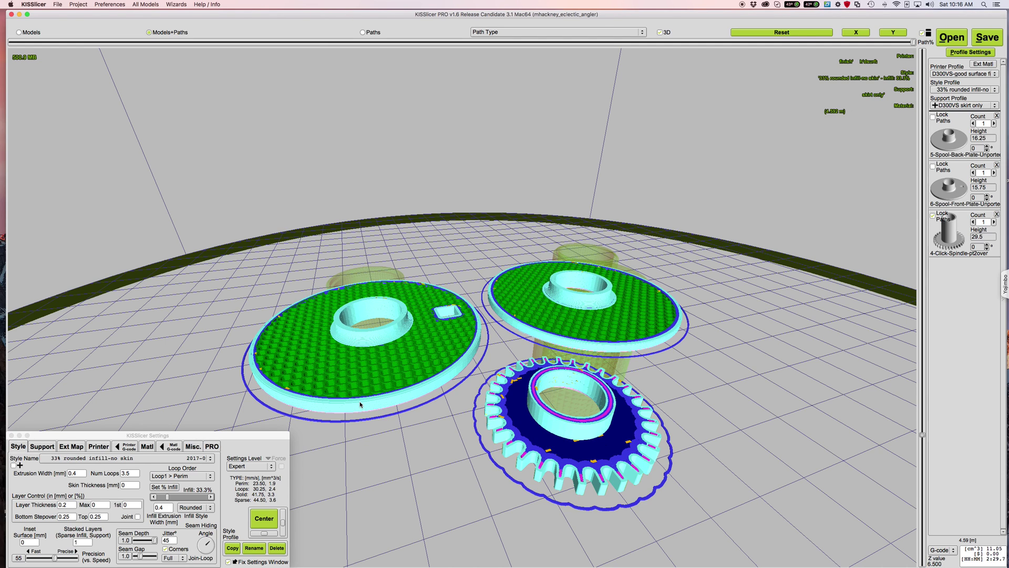
key("Up")
key("Up")
key("Up")
key("Up")
key("Up")
key("Up")
key("Up")
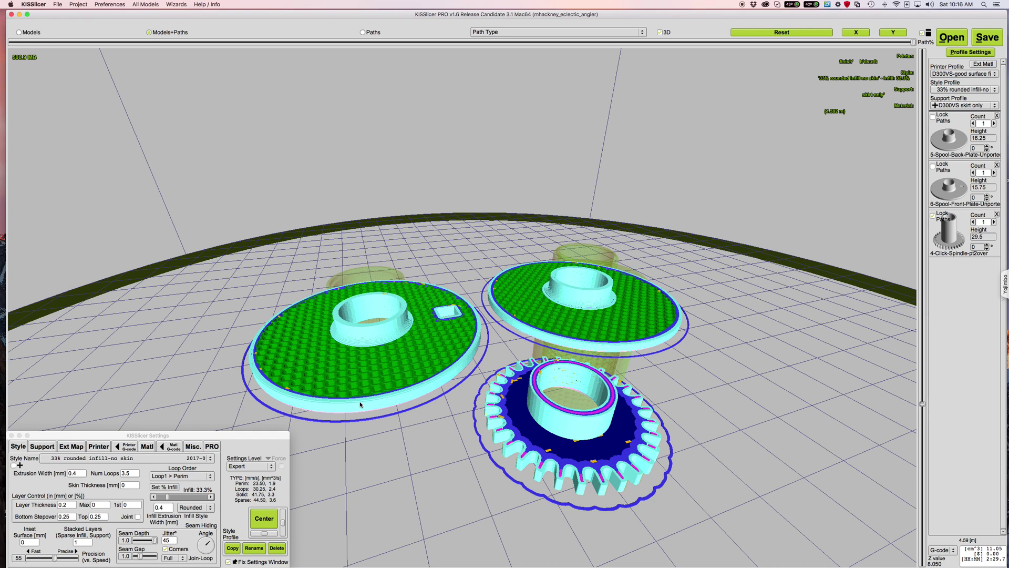
key("Up")
key("Up")
key("Up")
key("Up")
key("Up")
key("Up")
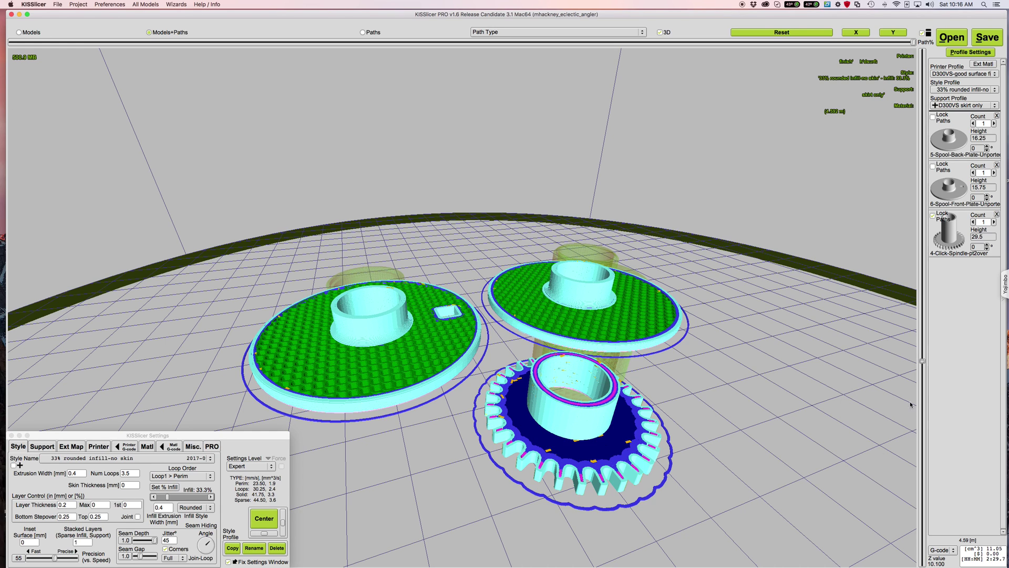
left_click_drag(924, 362, 928, 37)
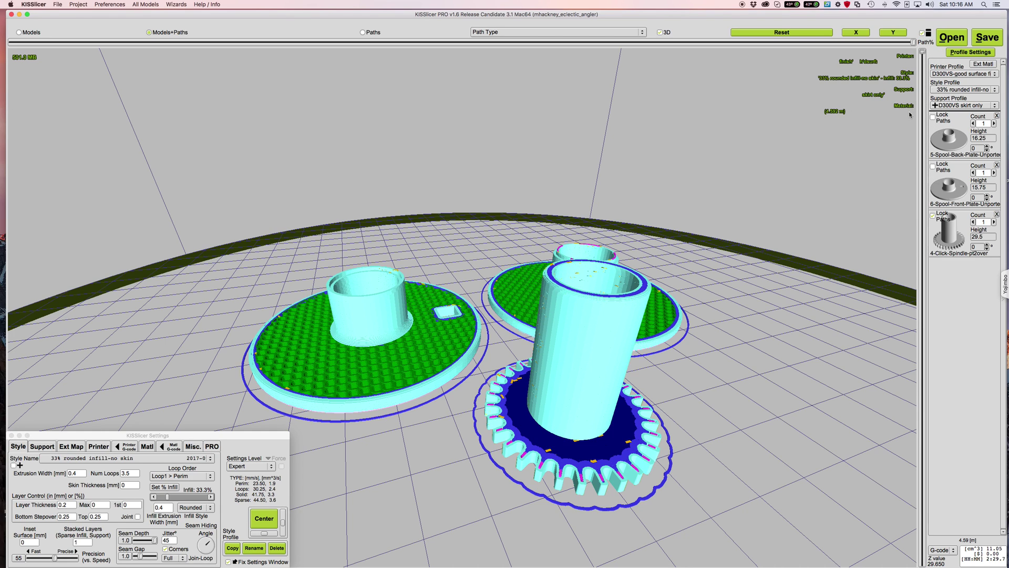